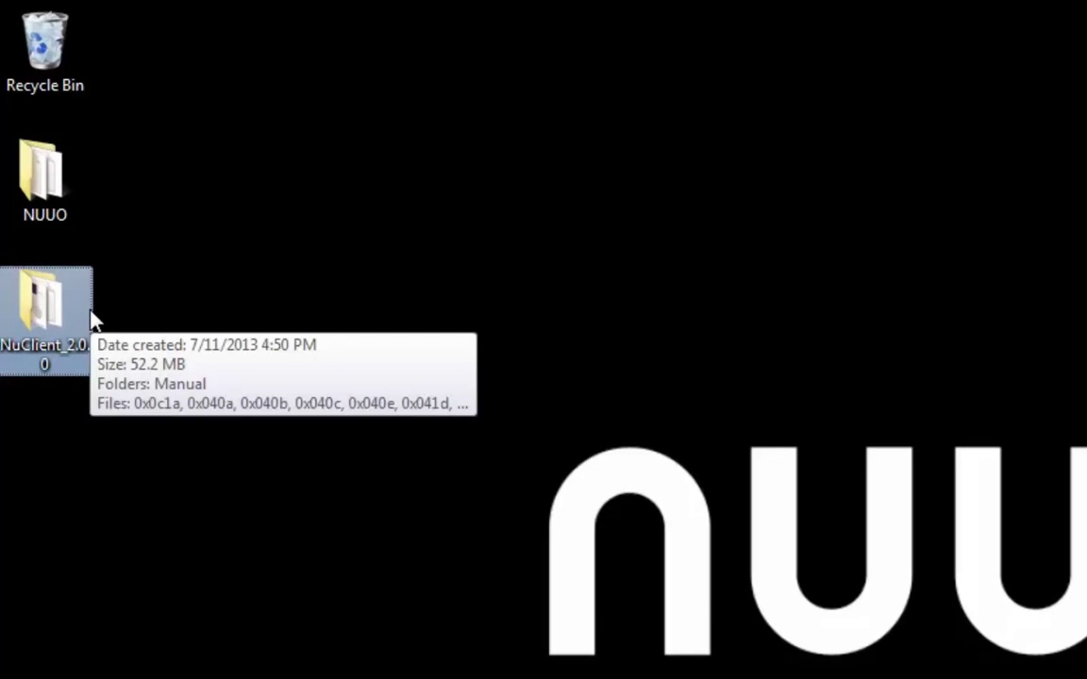
- Run the setup application in the NuClient_2.0.0 folder in English (United States) and accept the license agreement
double_click(93, 321)
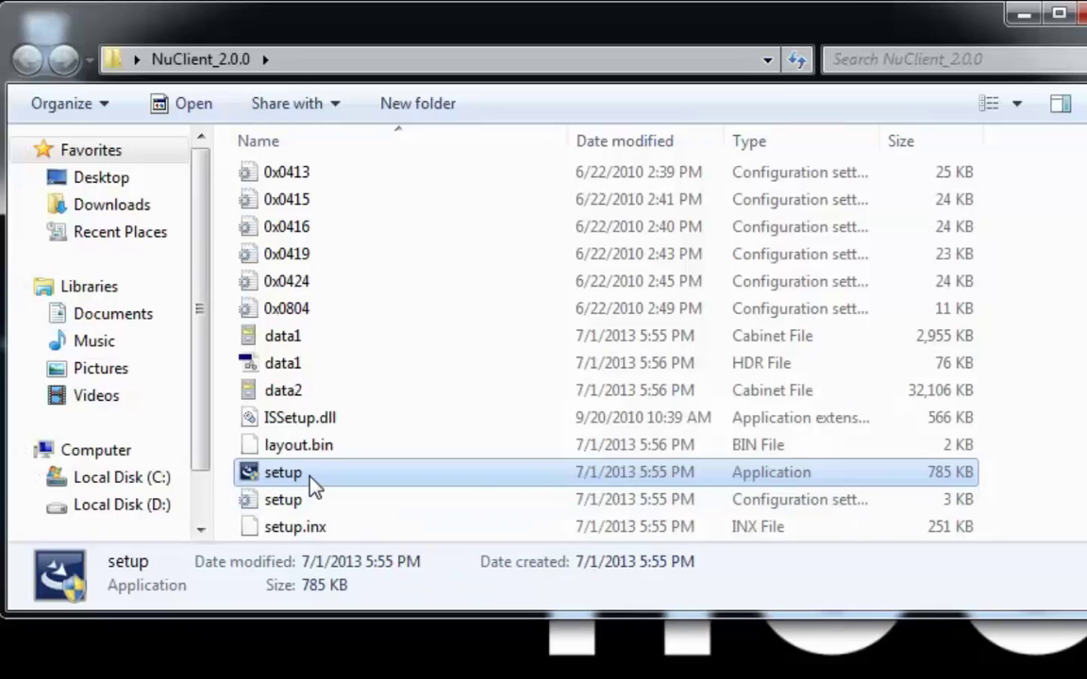
double_click(314, 486)
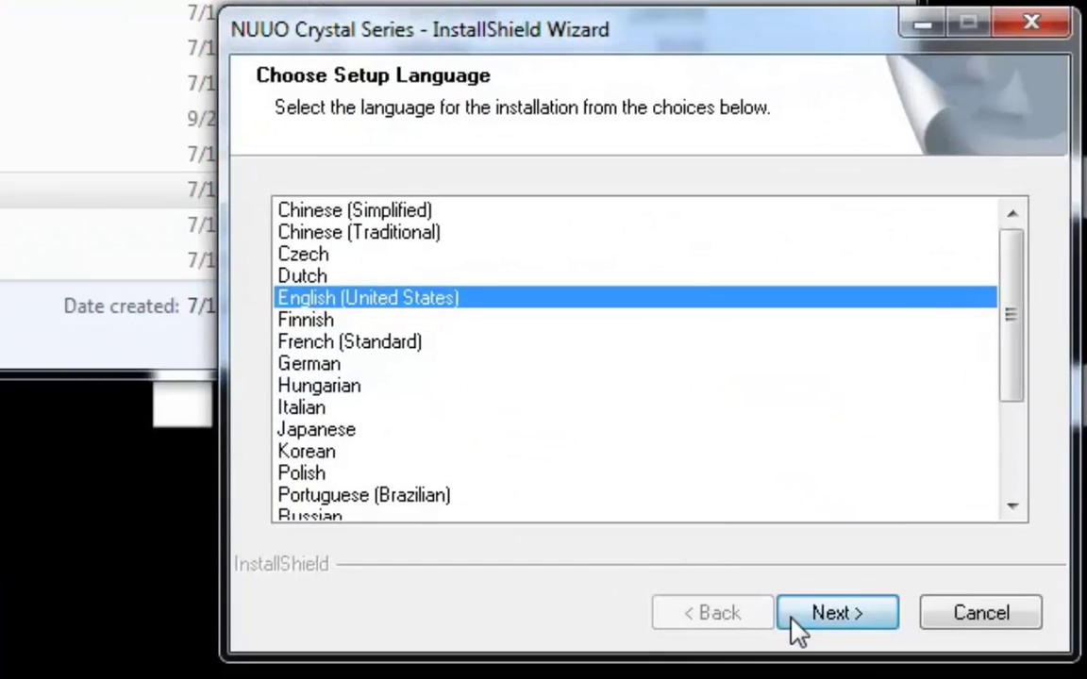
click(792, 615)
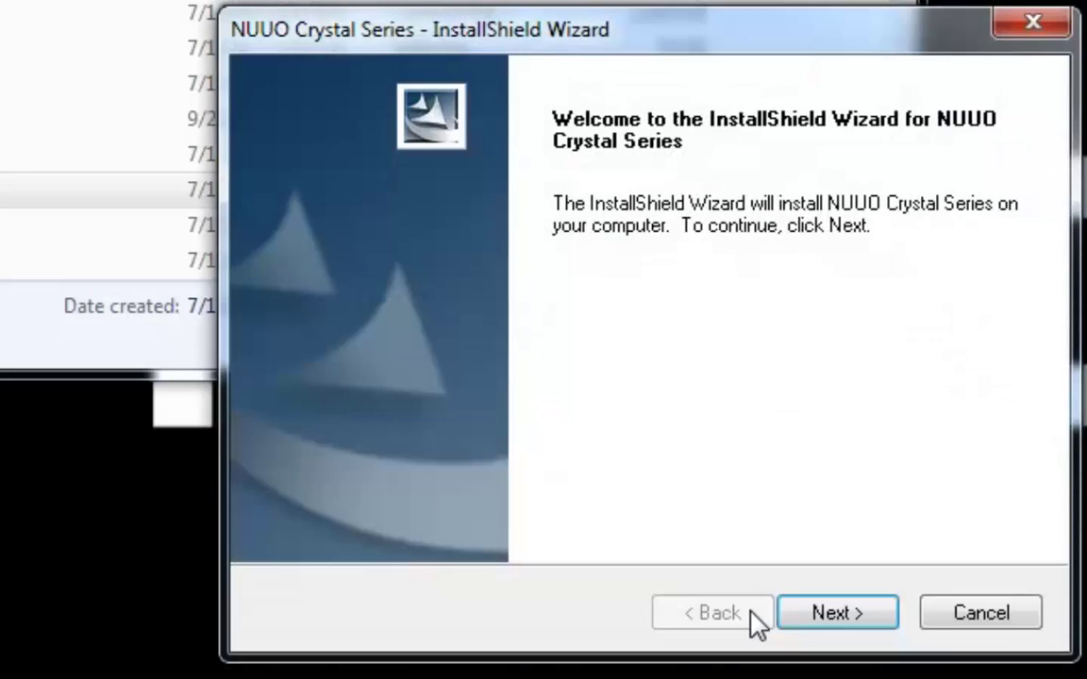
click(852, 616)
click(498, 487)
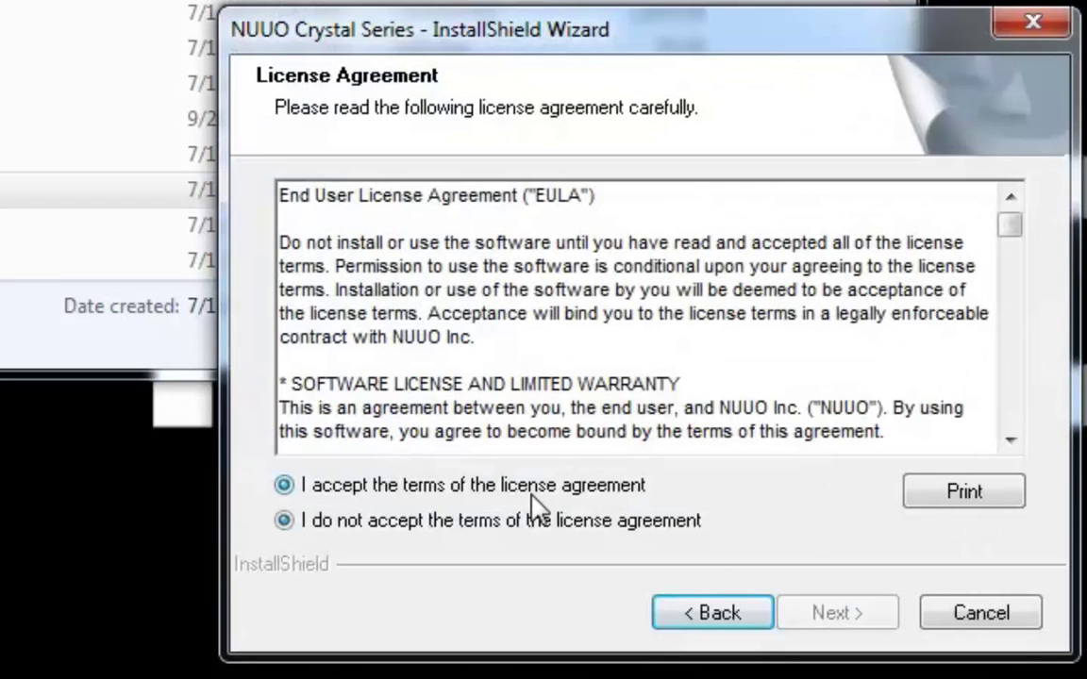
click(812, 621)
- Enter NUUO as the company name in the customer information and continue the installation
click(544, 405)
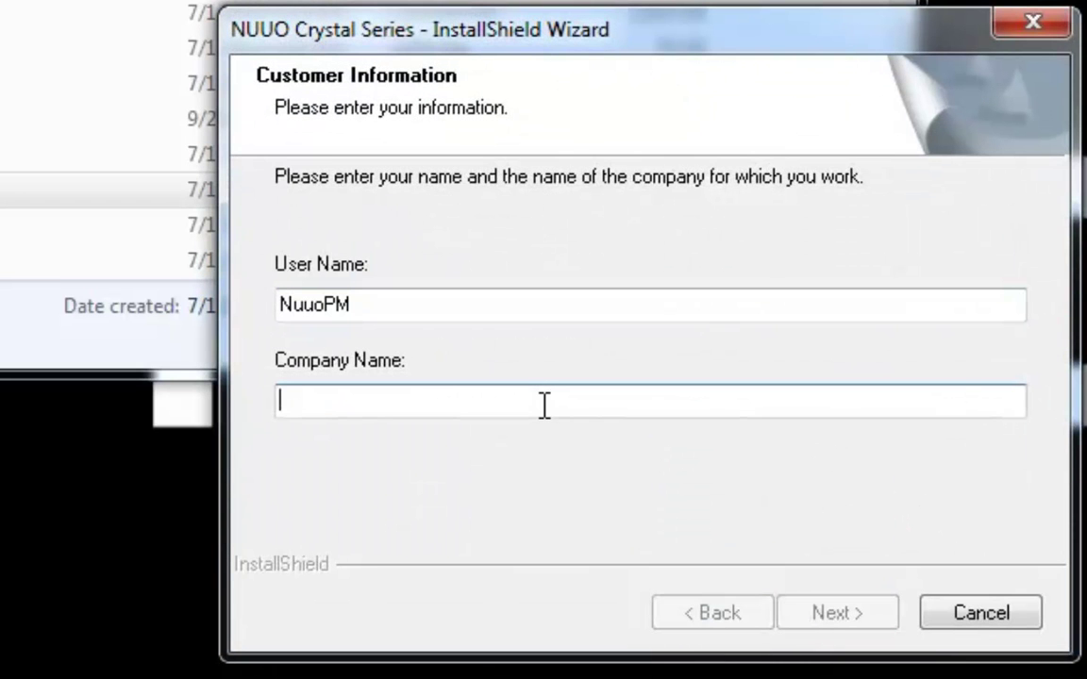
text(NUUO)
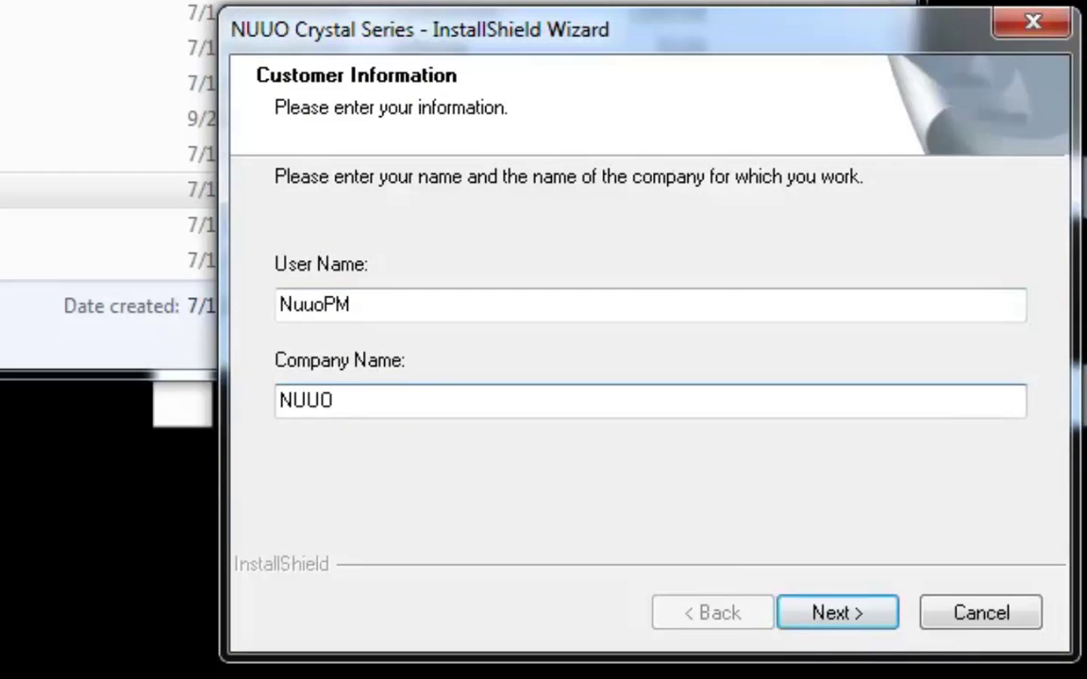
click(813, 623)
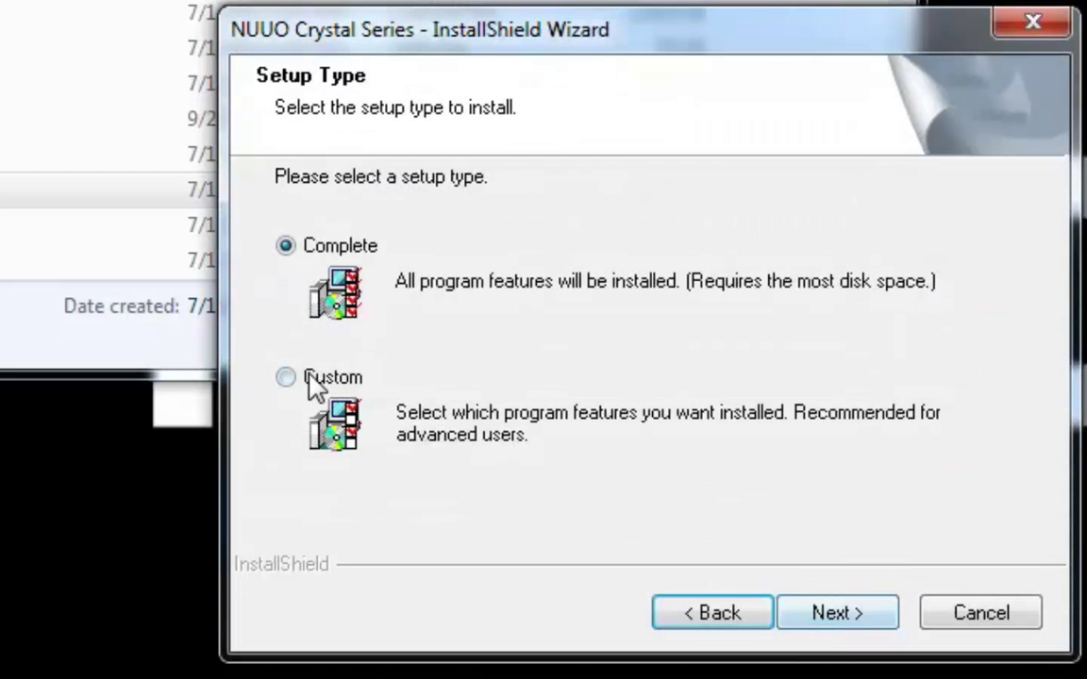
- Choose the Custom setup type and accept the default destination folder
click(307, 377)
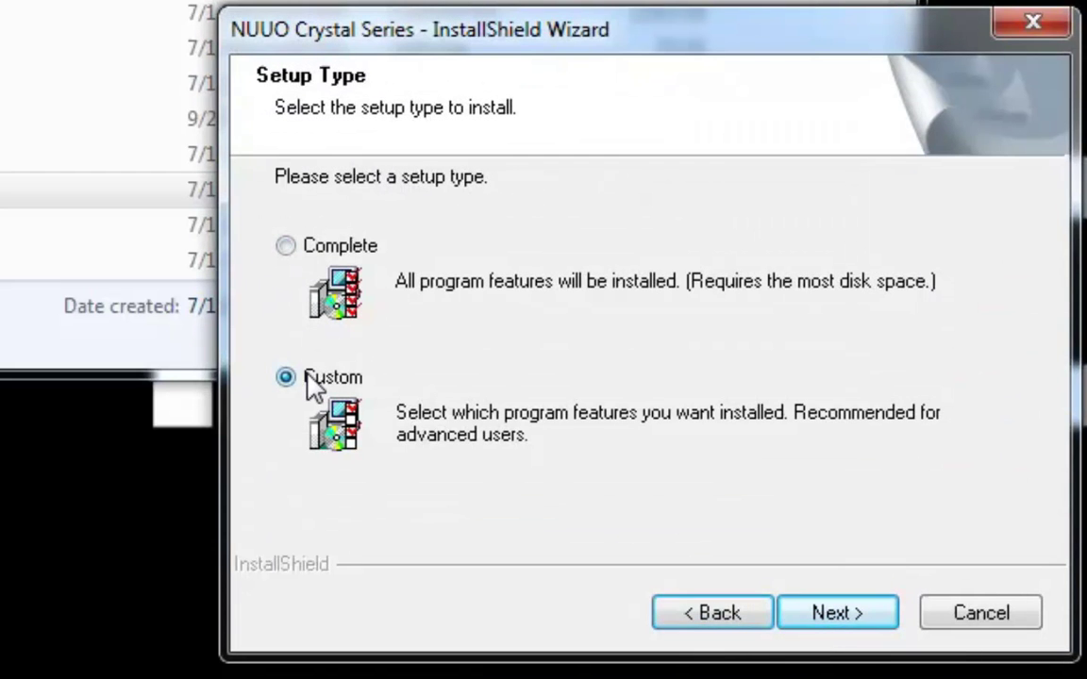
click(805, 625)
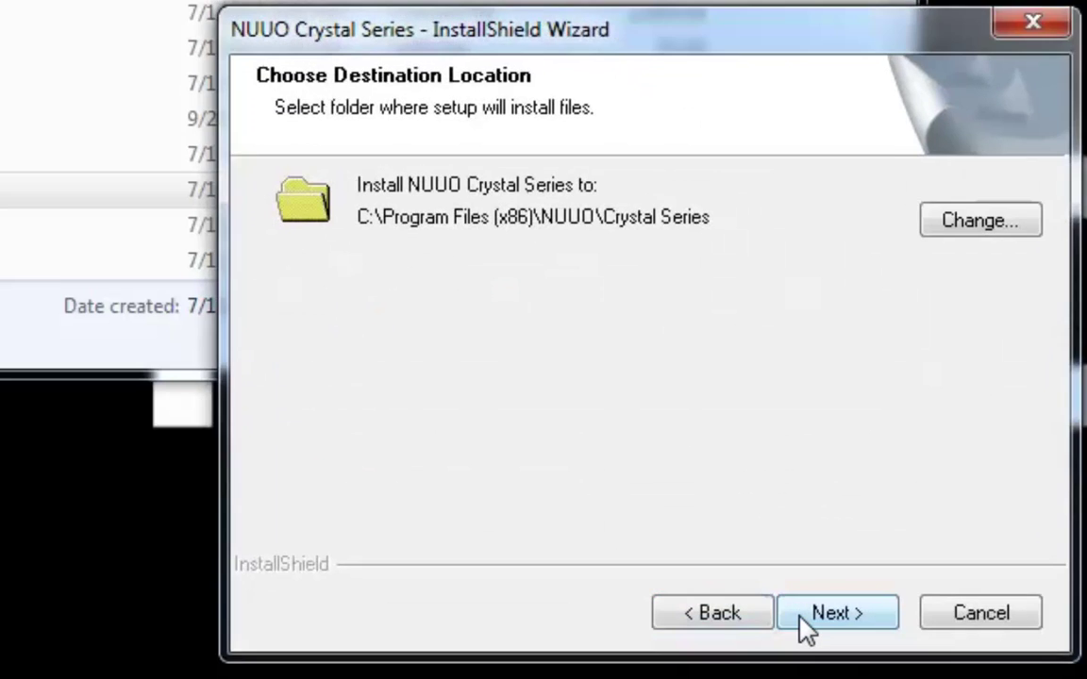
click(805, 625)
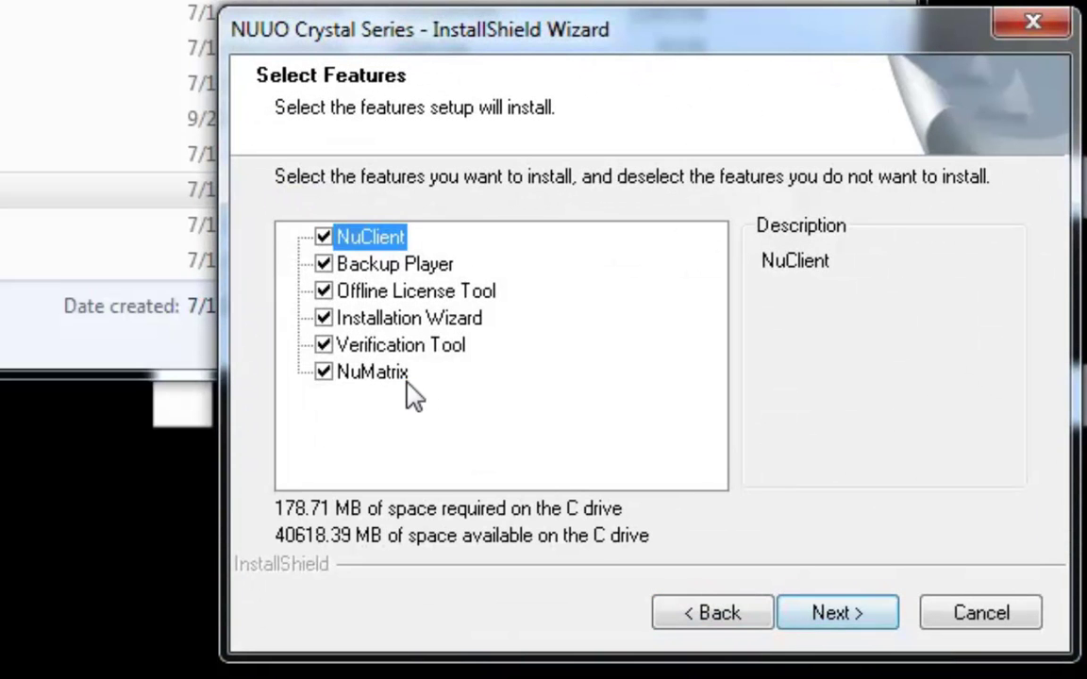
- Install all listed features including NuMatrix, and close the completed wizard and the setup folder window
click(405, 381)
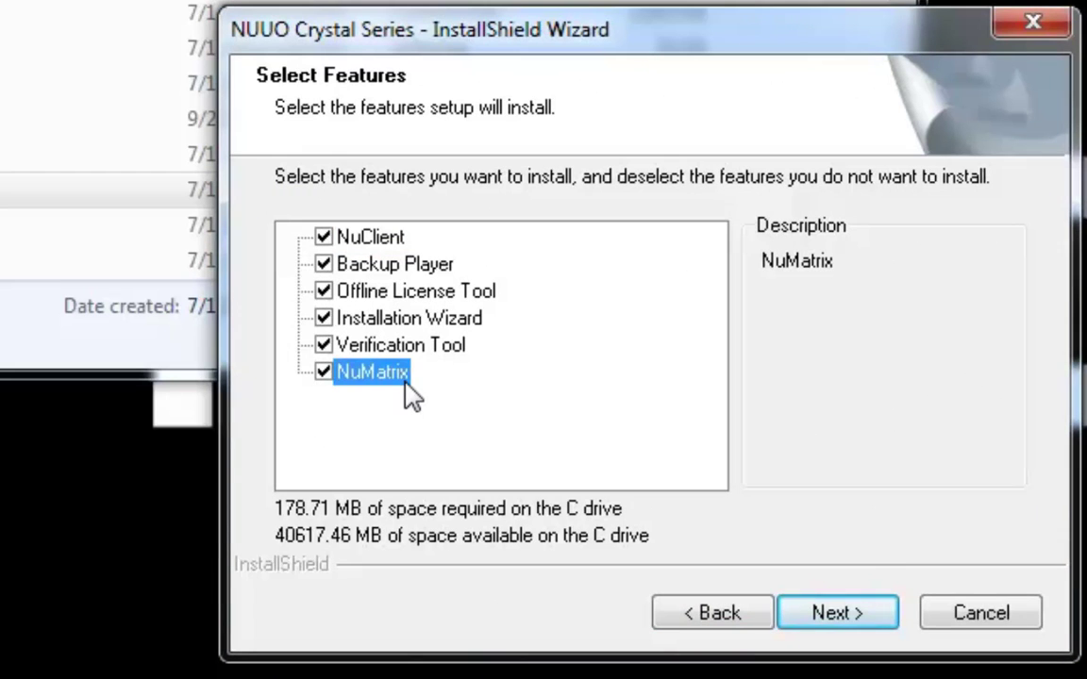
click(861, 634)
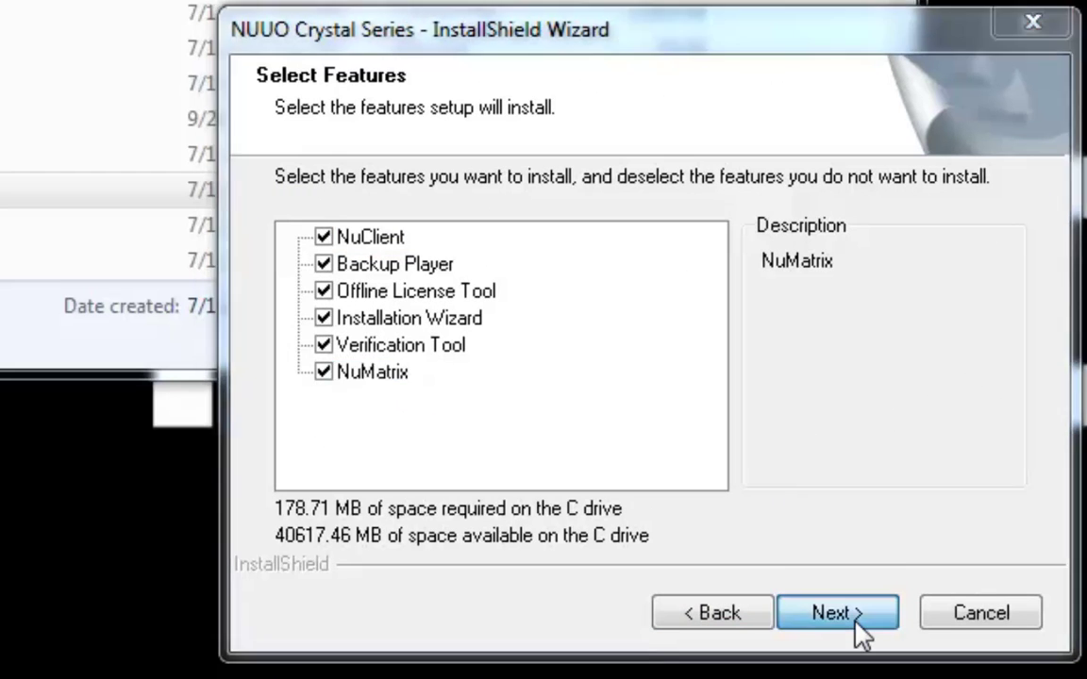
click(855, 621)
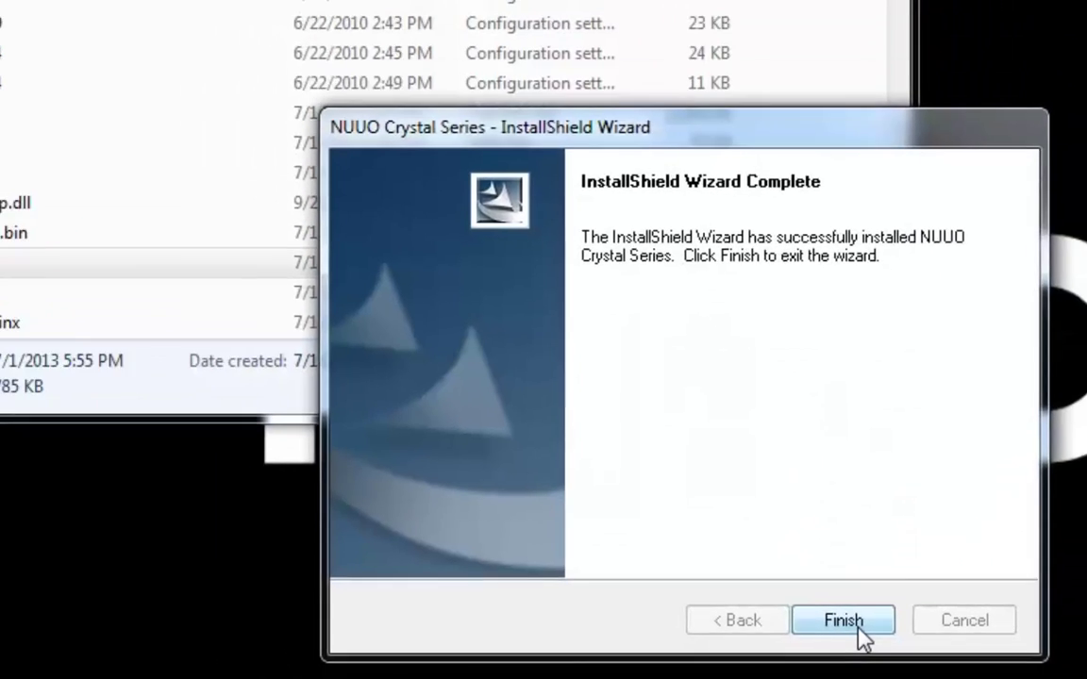
click(857, 629)
click(797, 12)
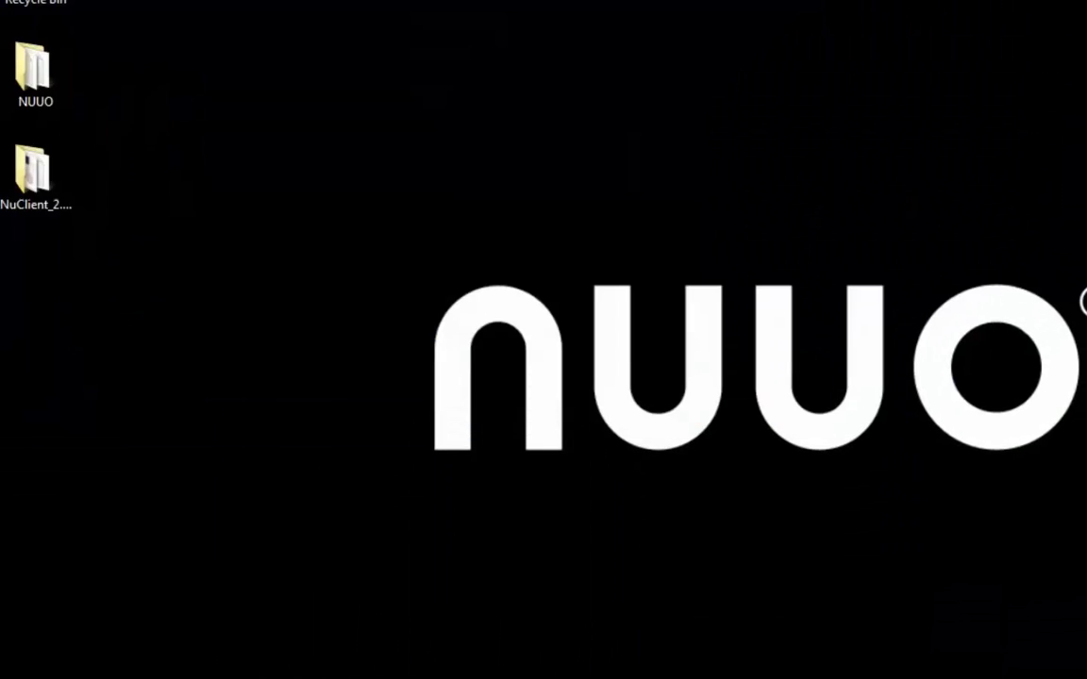
- Launch NuMatrix from the NUUO Crystal Series program group
click(25, 665)
click(34, 576)
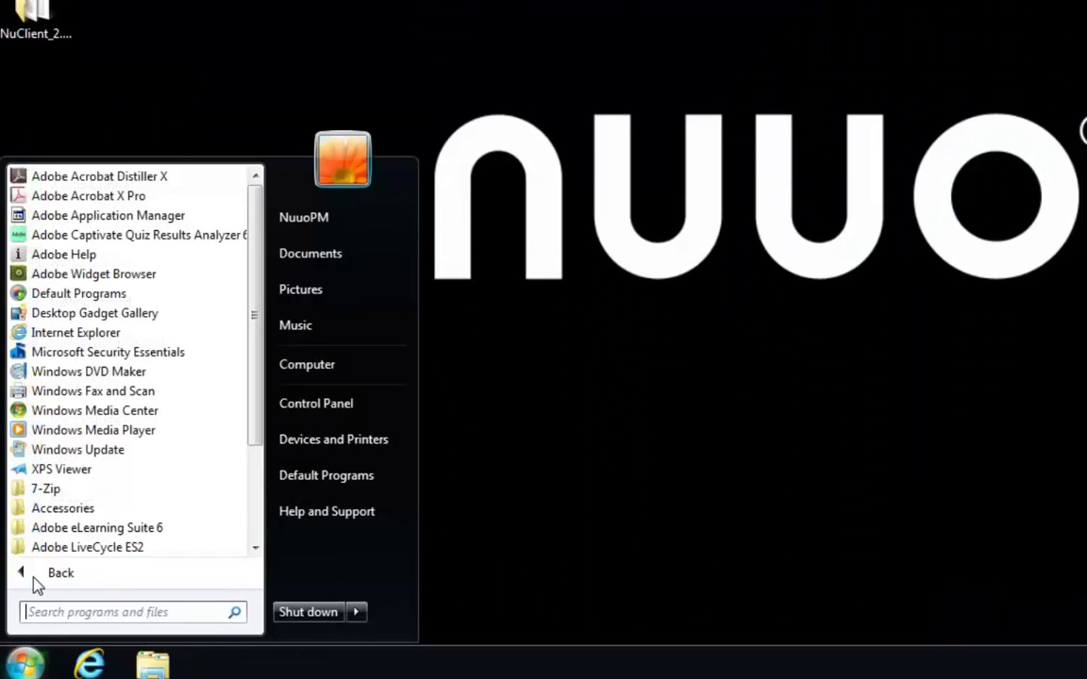
scroll(47, 514, down, 3)
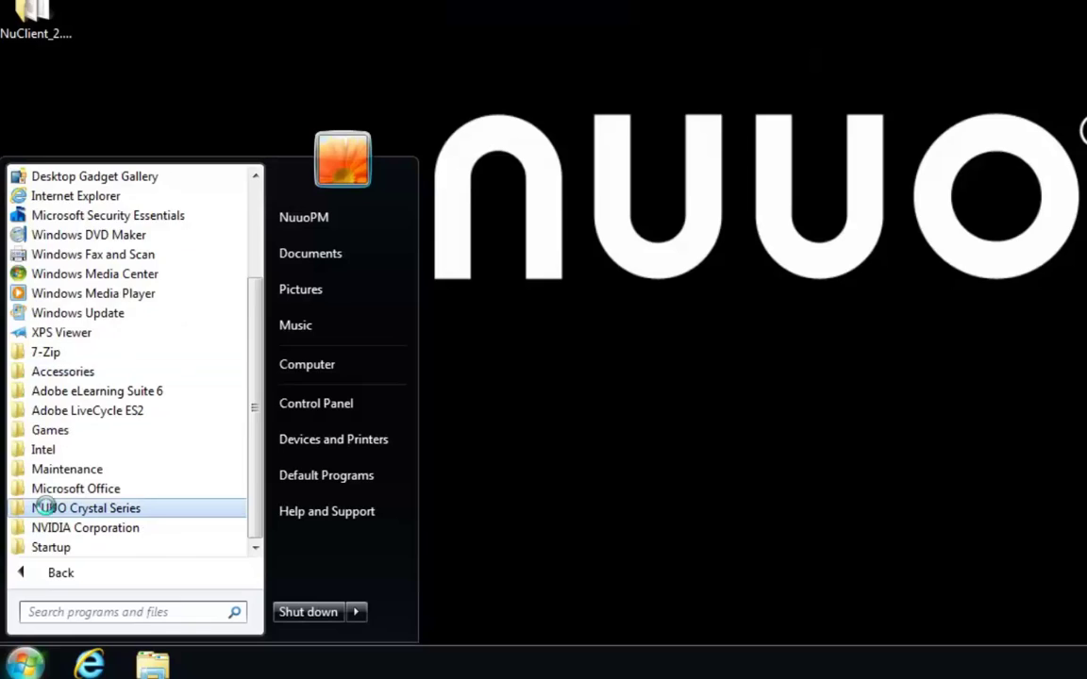
click(47, 507)
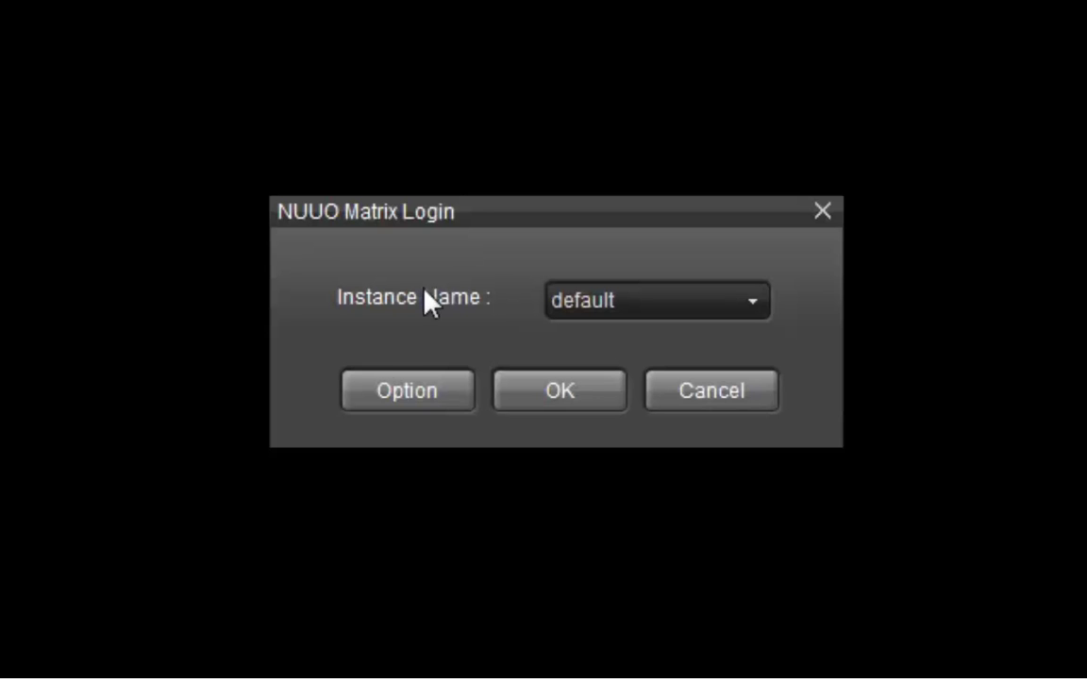
- In the matrix options, enable Auto Startup and Monitor 2 for the default matrix
click(394, 399)
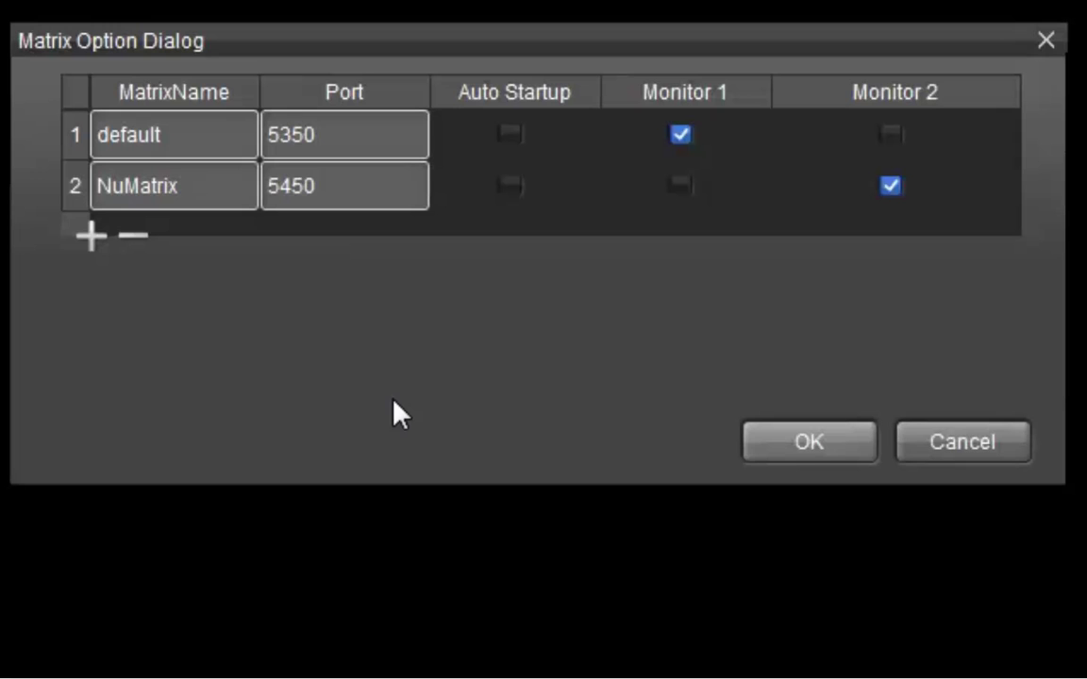
click(250, 152)
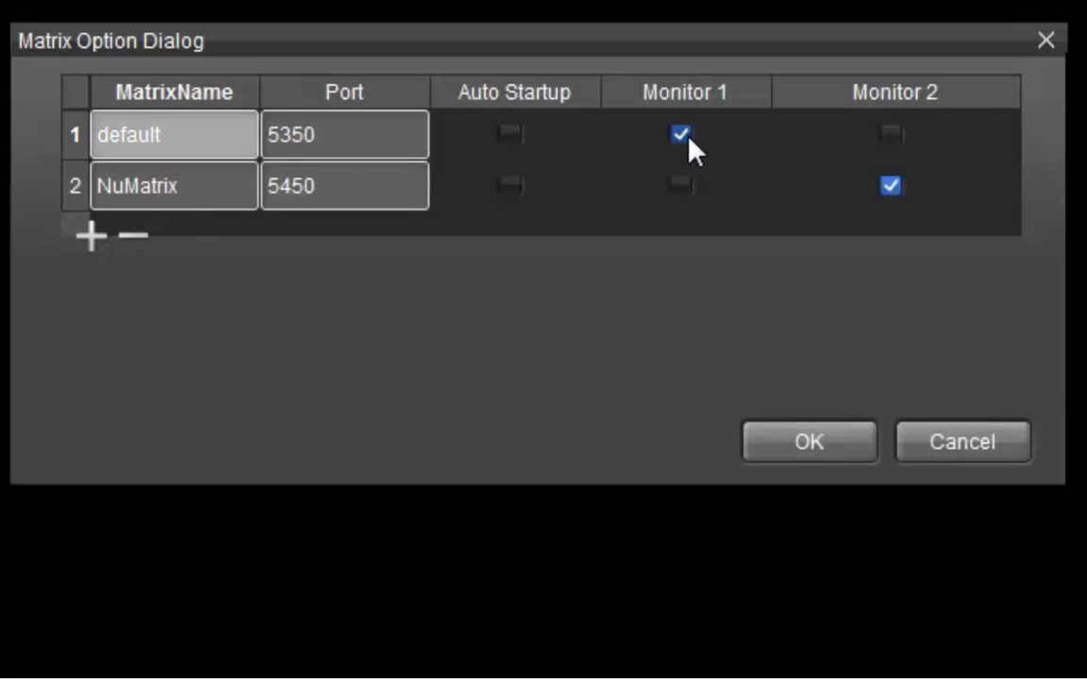
click(509, 137)
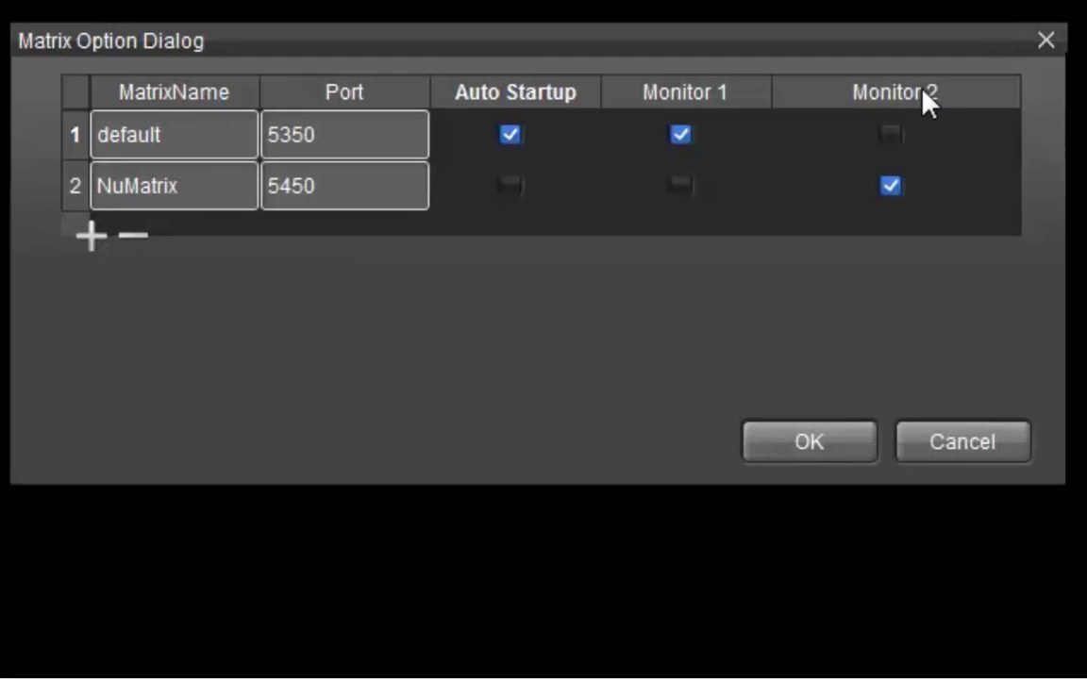
click(891, 137)
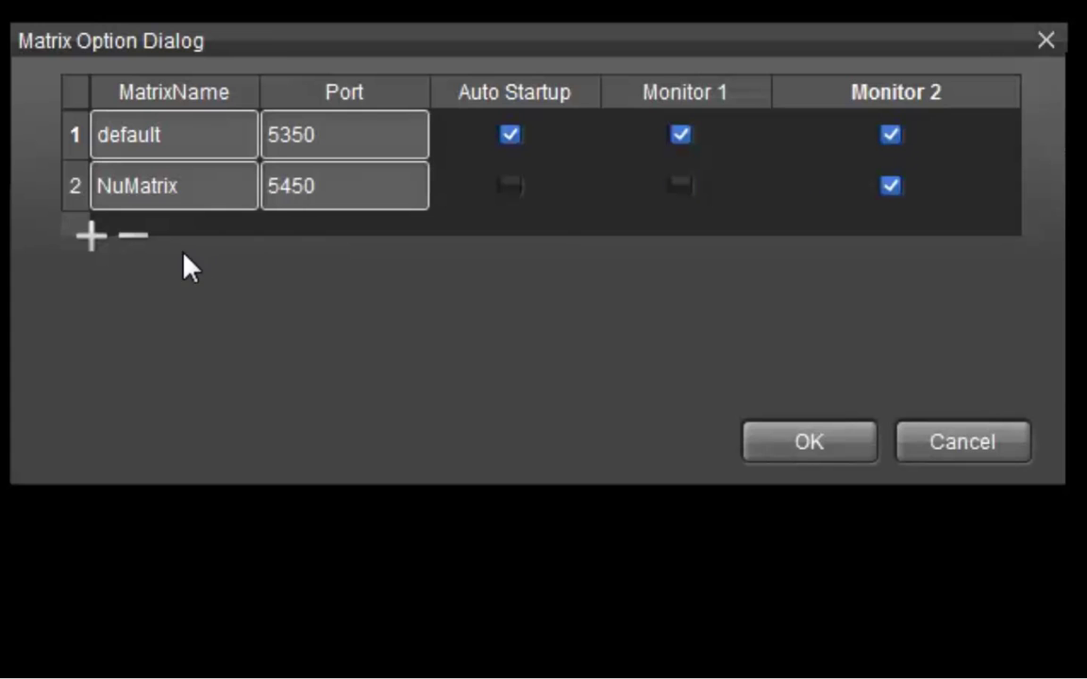
- Add a third matrix instance on port 5550, save the options and choose the default instance at login
click(87, 240)
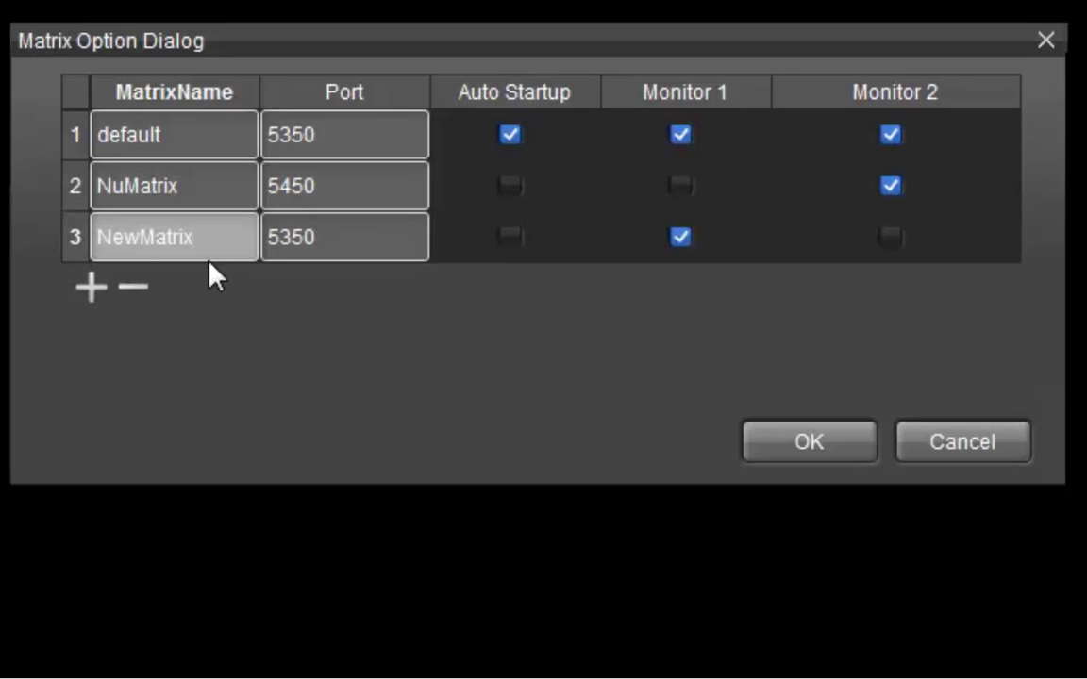
key(Tab)
text(5550)
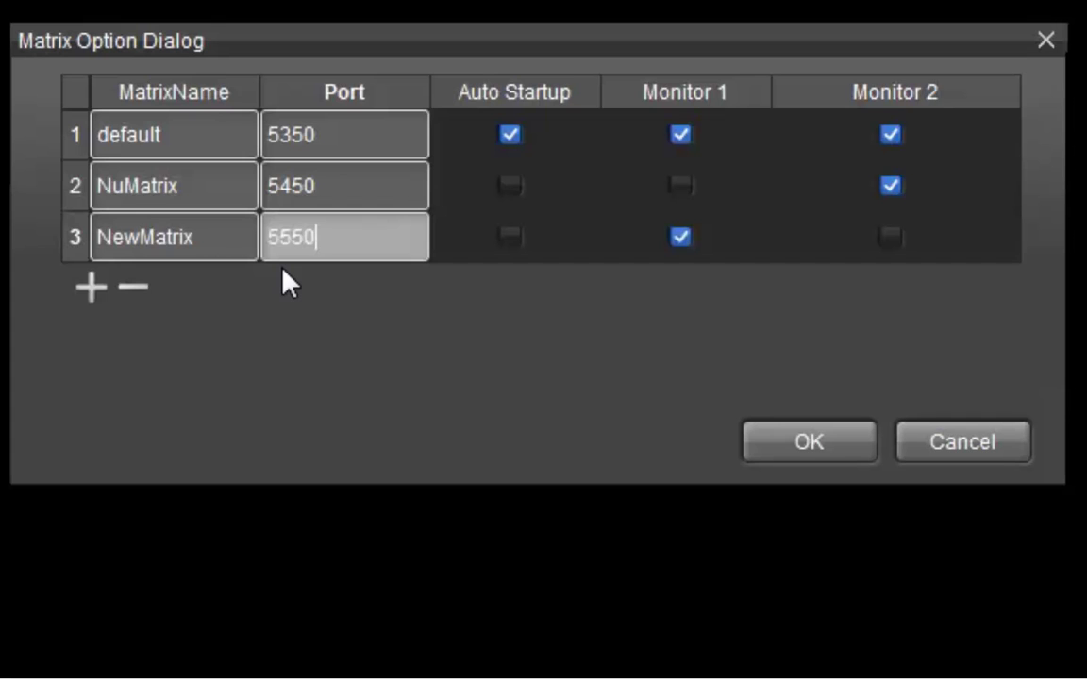
click(823, 444)
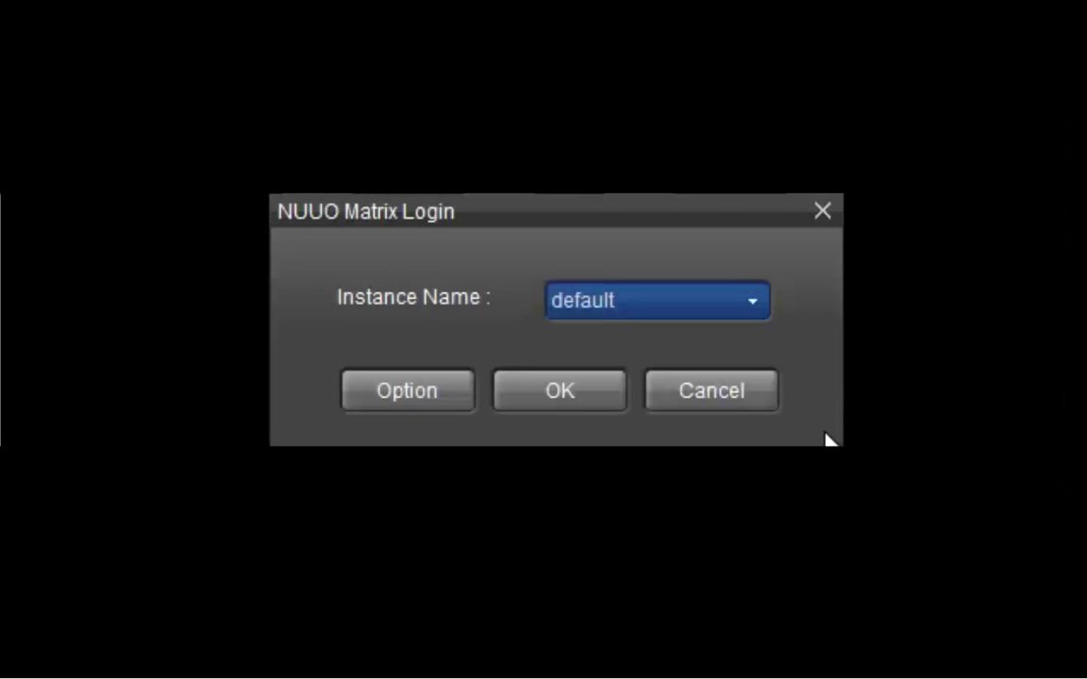
click(749, 304)
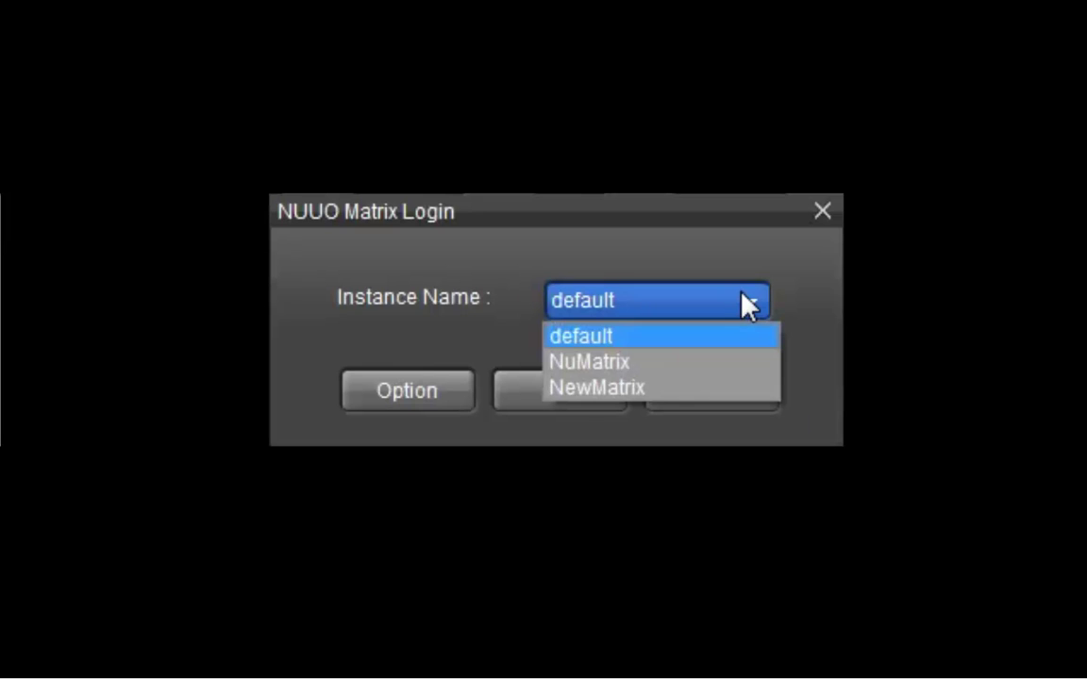
click(732, 347)
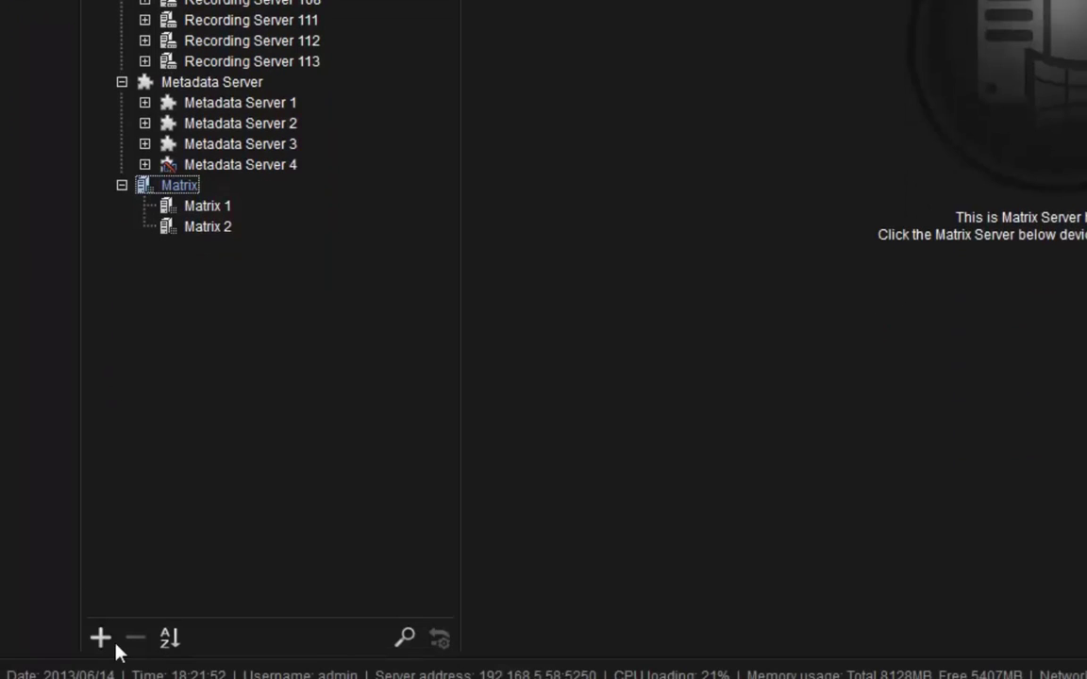
- In NuClient's configuration, add a matrix server with IP 192.168.5.85, port 5350 and monitor number 2
click(111, 646)
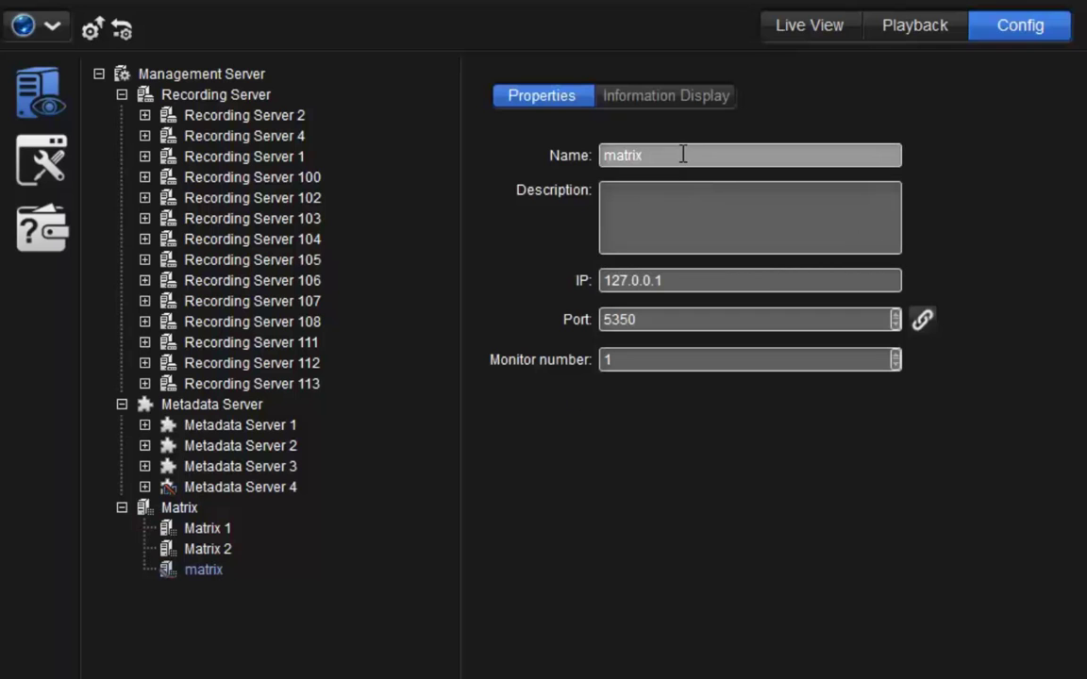
double_click(683, 155)
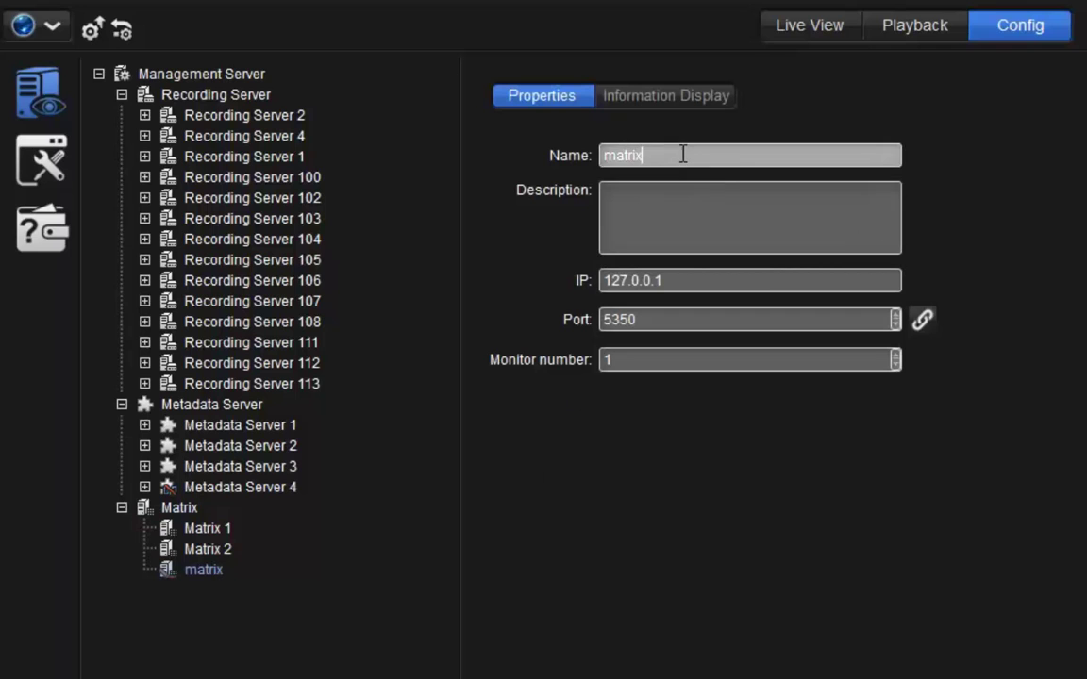
double_click(694, 281)
text(192.168.5.85)
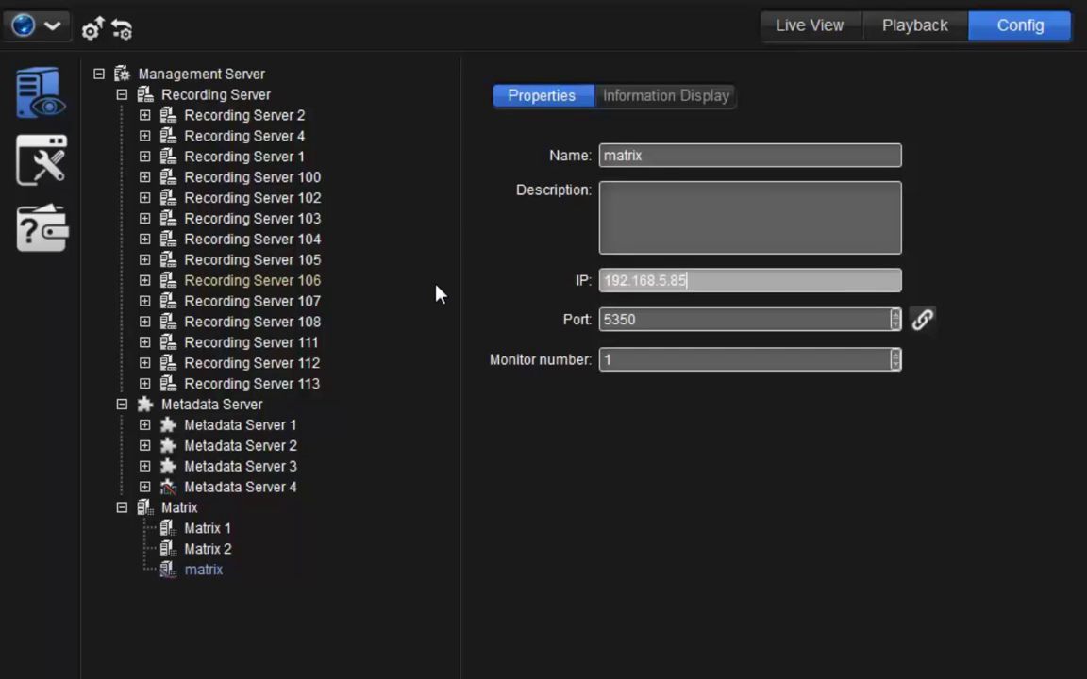
click(673, 319)
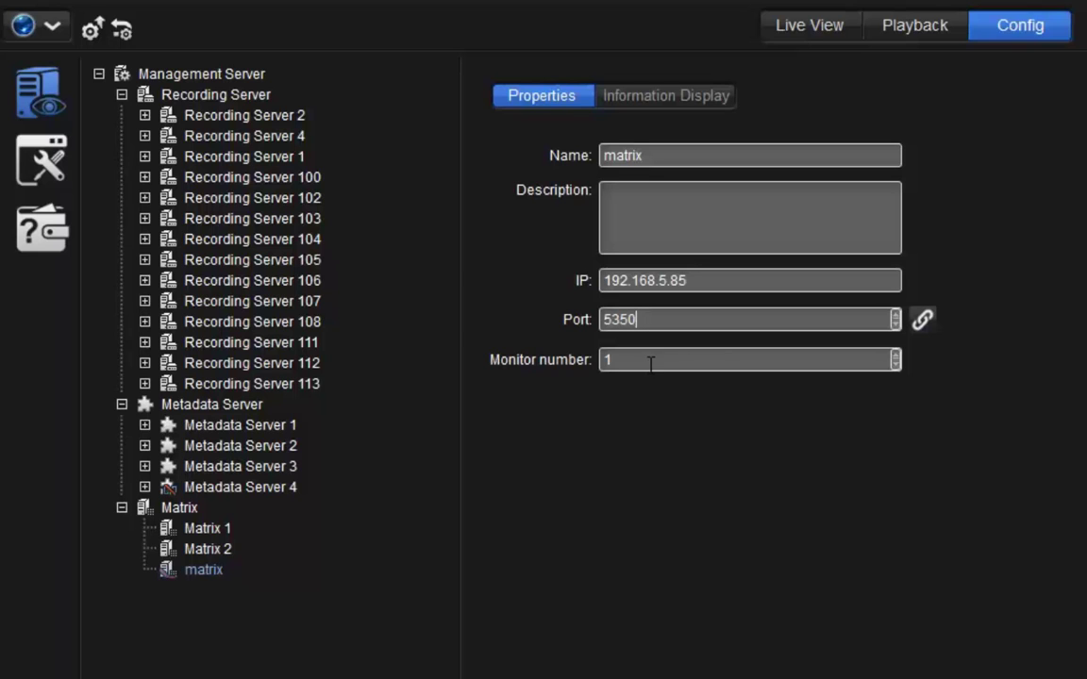
drag(650, 364, 545, 369)
text(2)
- Turn off Date and Time in the new matrix server's content title display
click(659, 105)
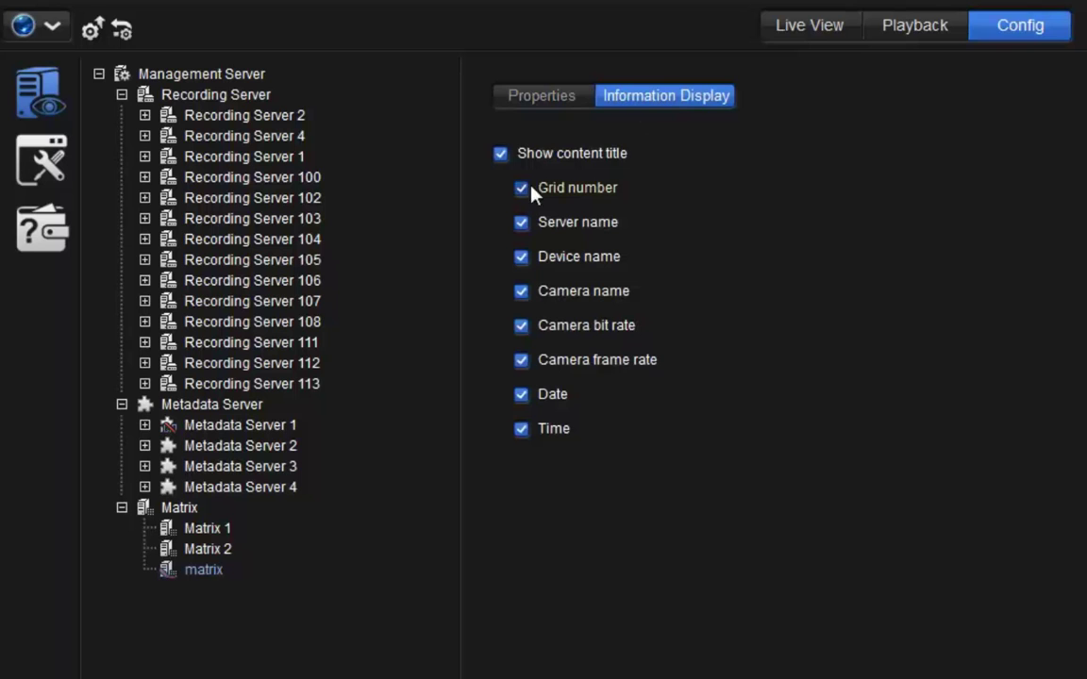
click(522, 394)
click(519, 436)
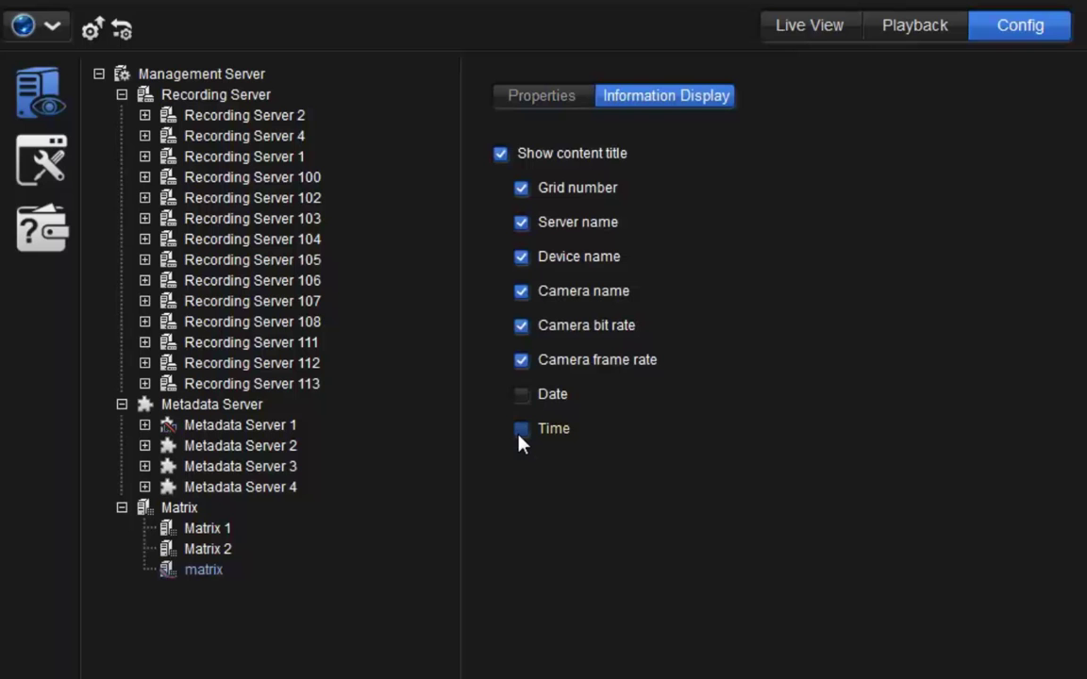
- Allow Role 2 to control all the listed matrix servers
click(26, 170)
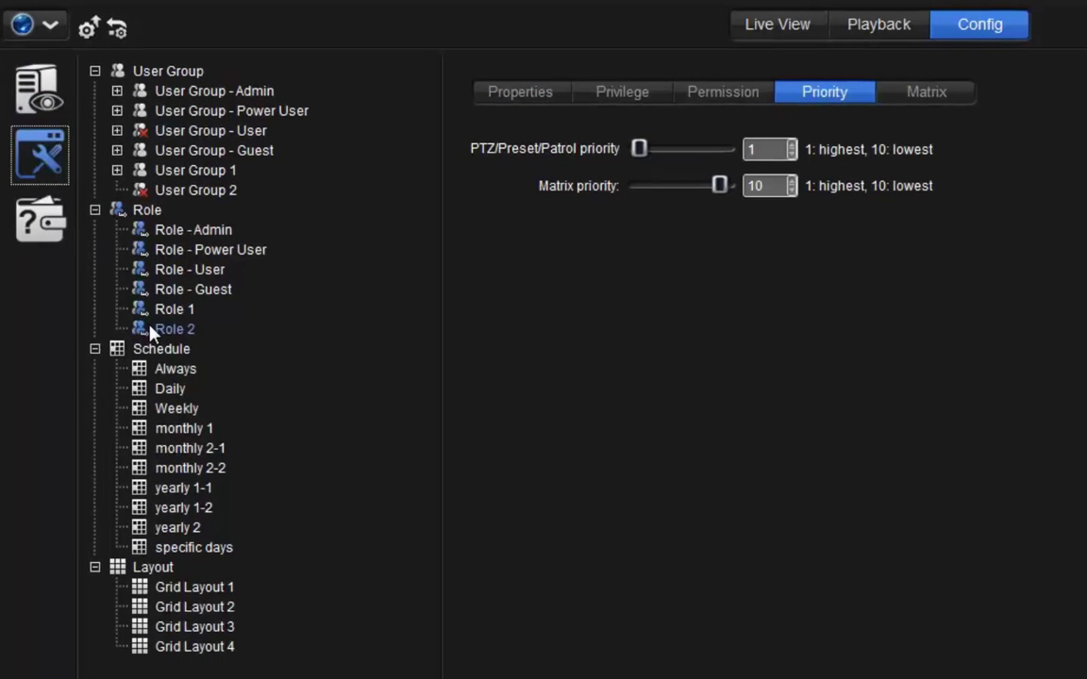
click(913, 101)
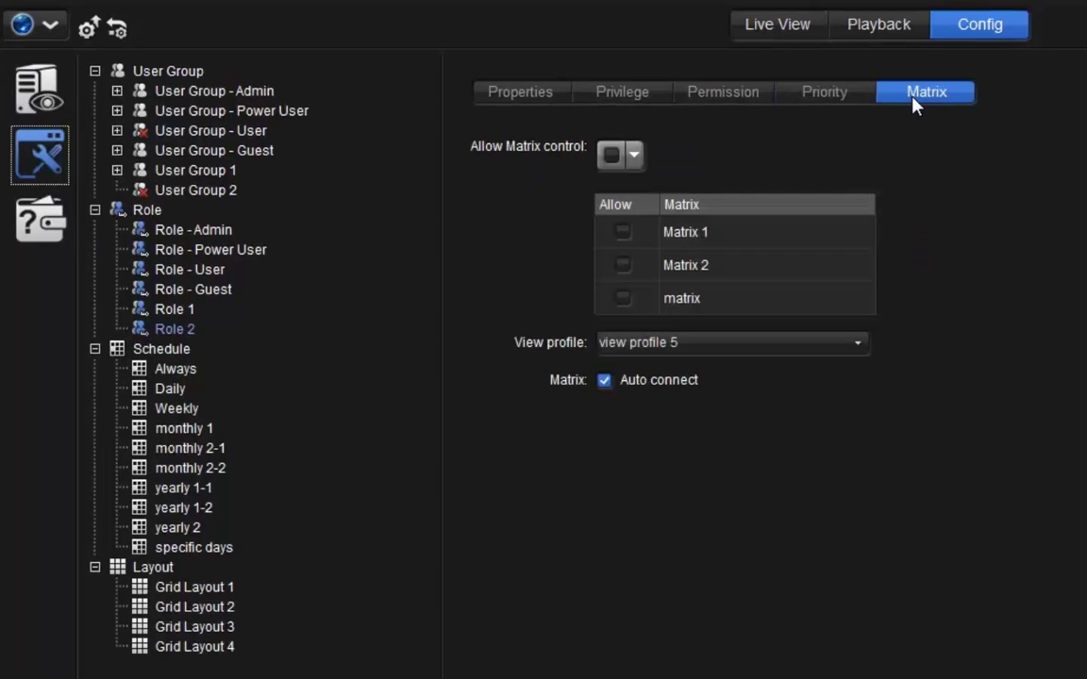
click(611, 155)
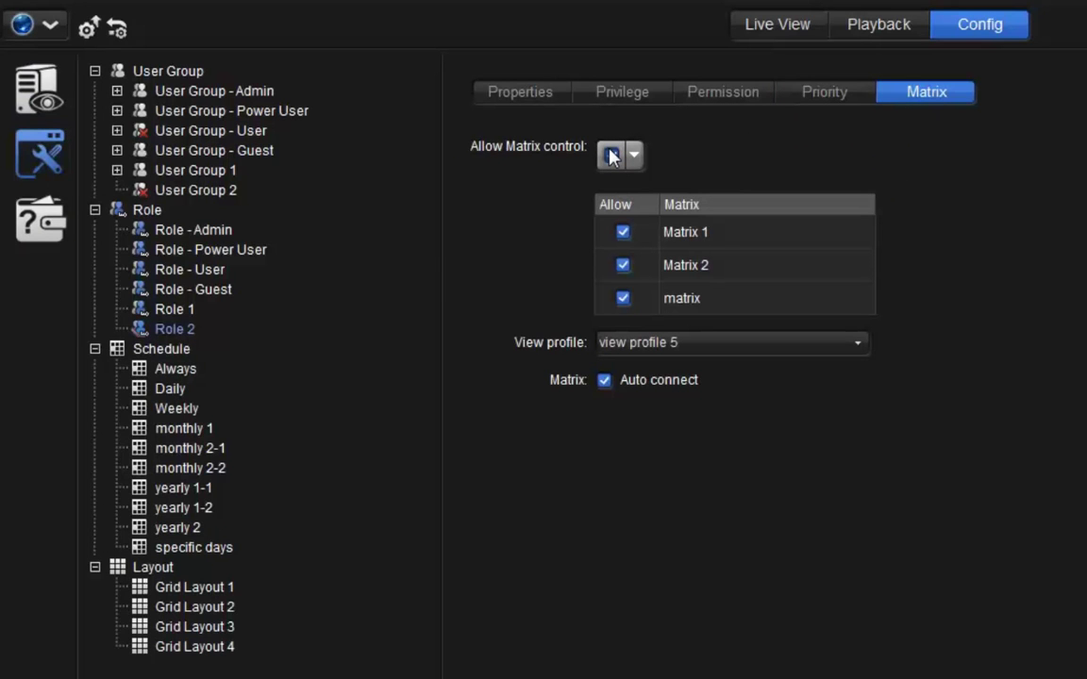